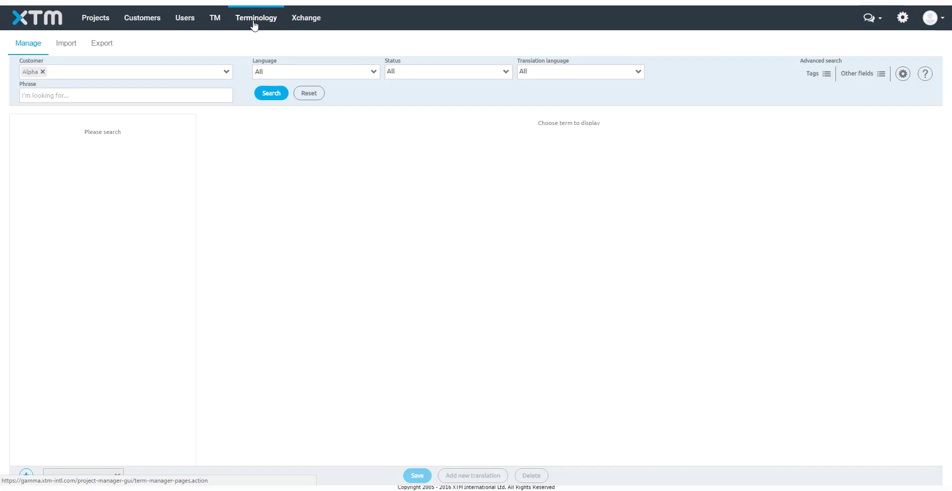
Open the terminology import page, select Alpha as the customer and choose Directive.xls as the source file.
click(254, 21)
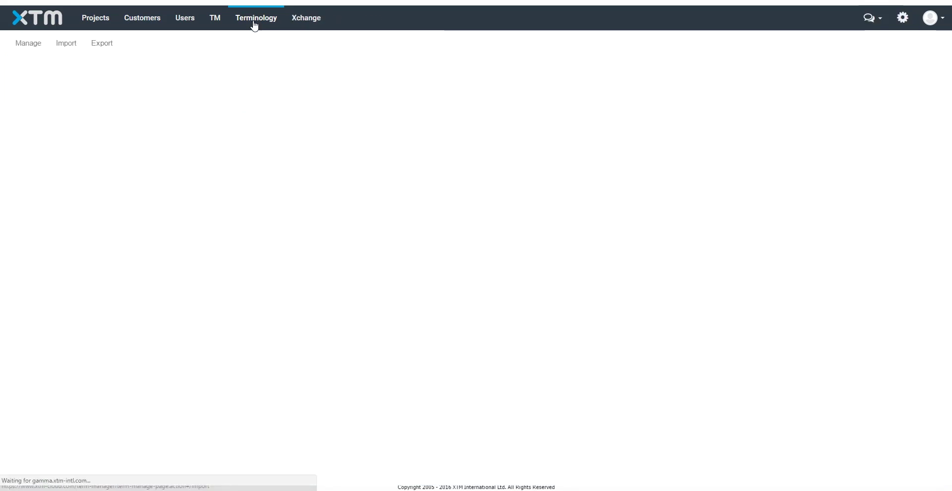
click(68, 44)
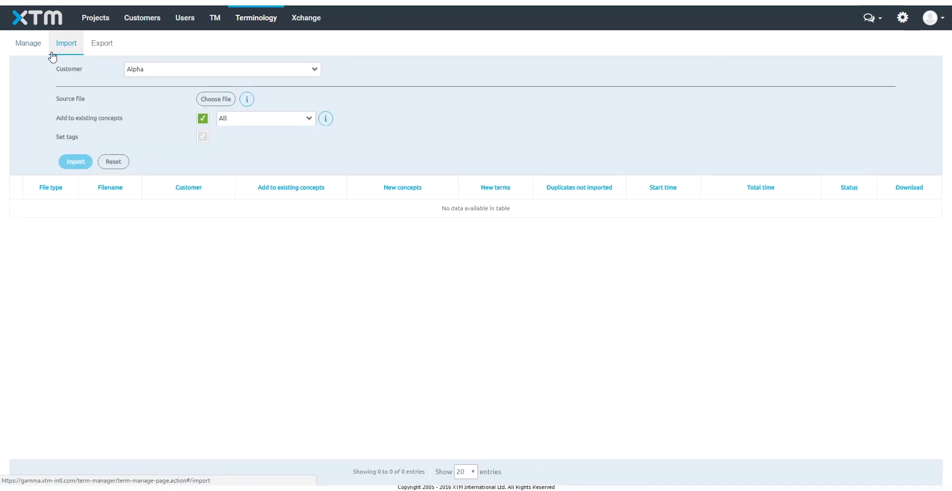
click(319, 74)
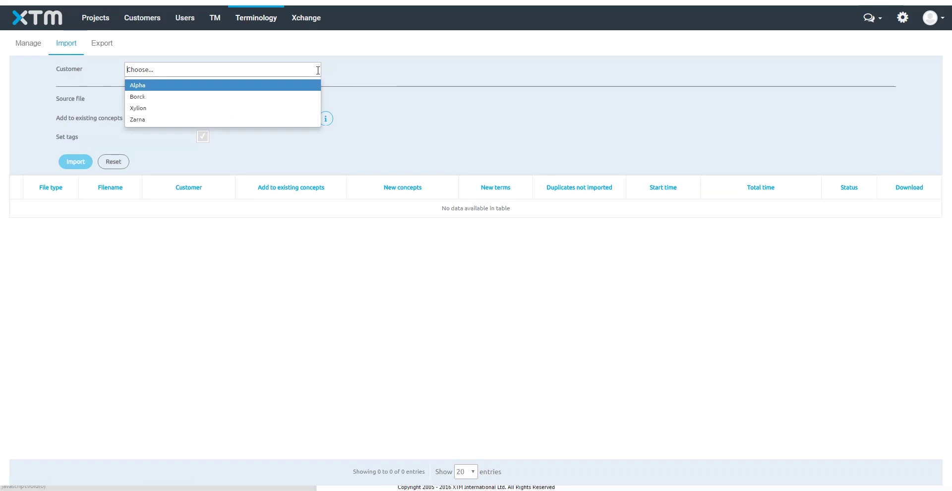
click(248, 86)
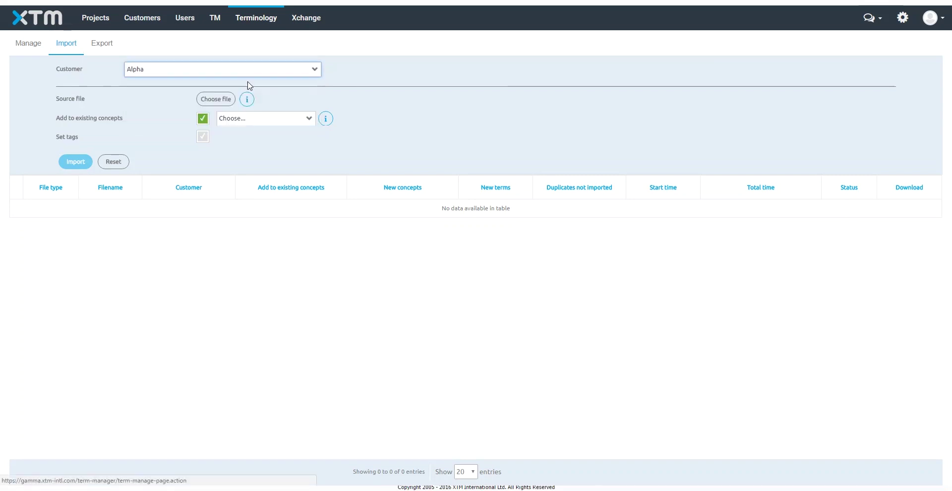
click(223, 98)
double_click(246, 176)
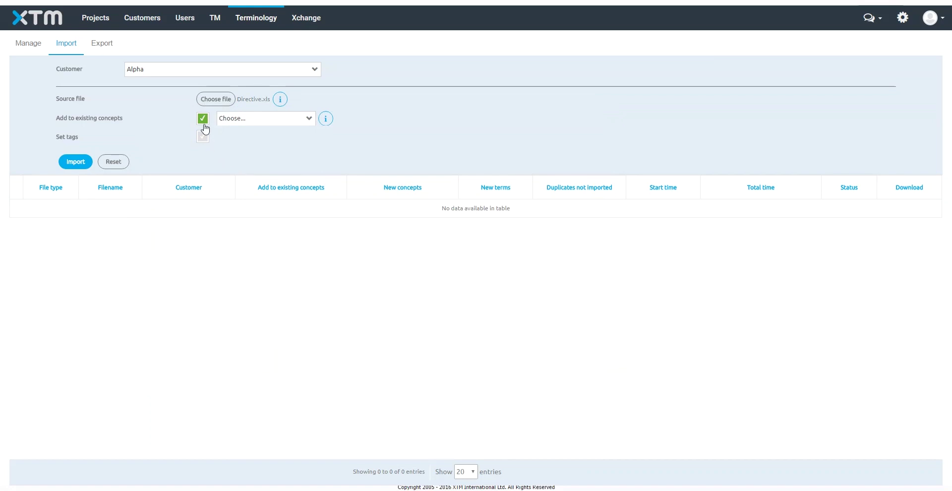
Import the terminology file with adding to existing concepts enabled and no tags set, and open the import entry's options.
click(204, 124)
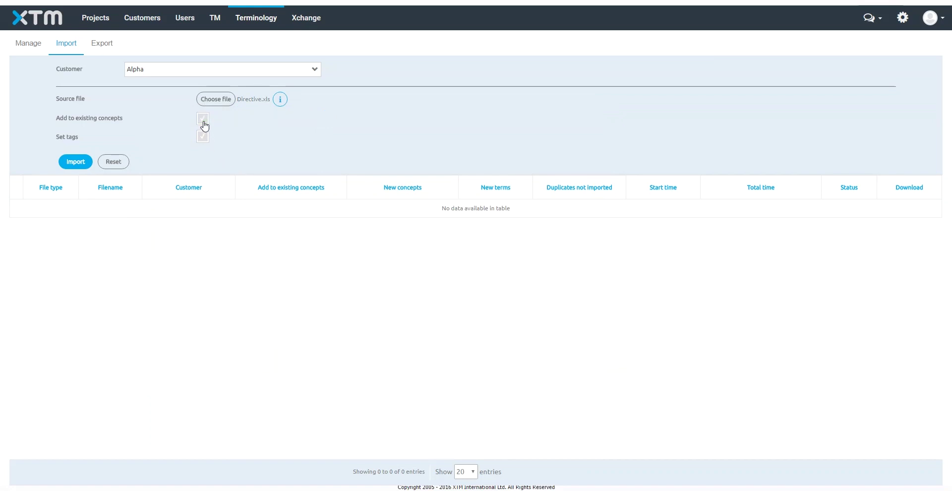
click(204, 125)
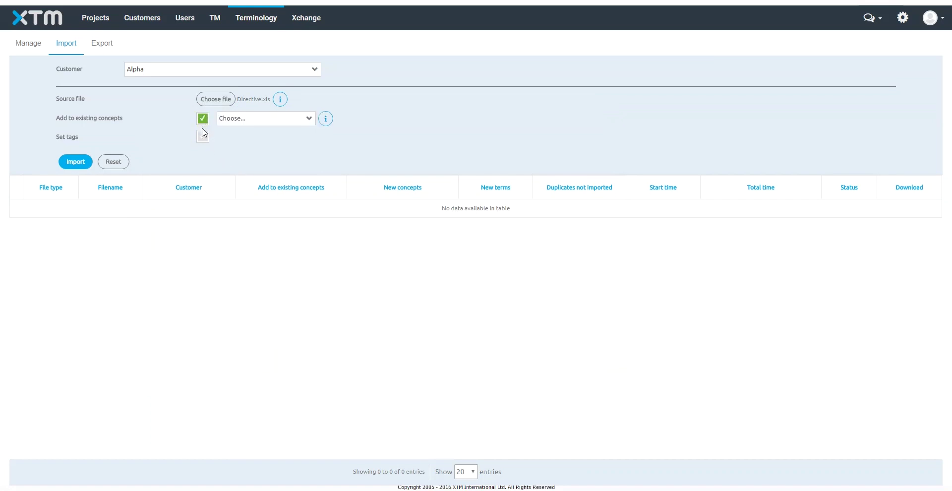
click(202, 141)
click(203, 140)
click(77, 165)
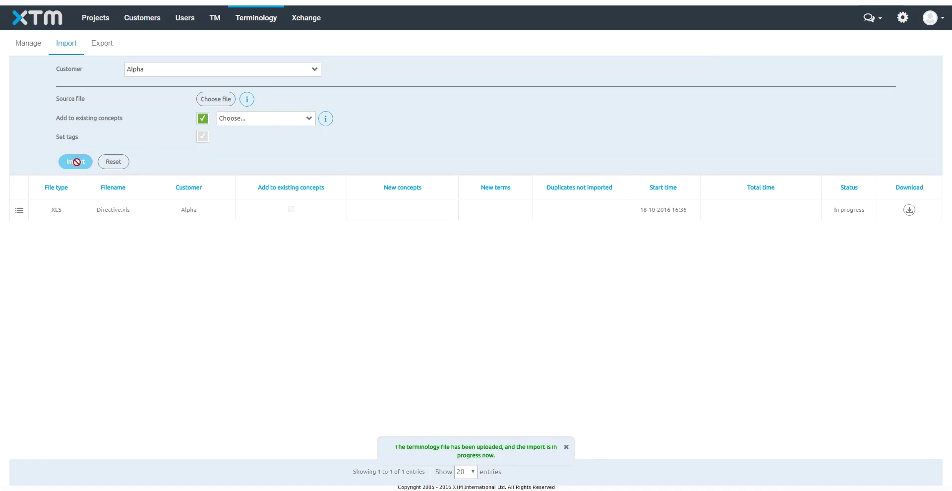
click(19, 211)
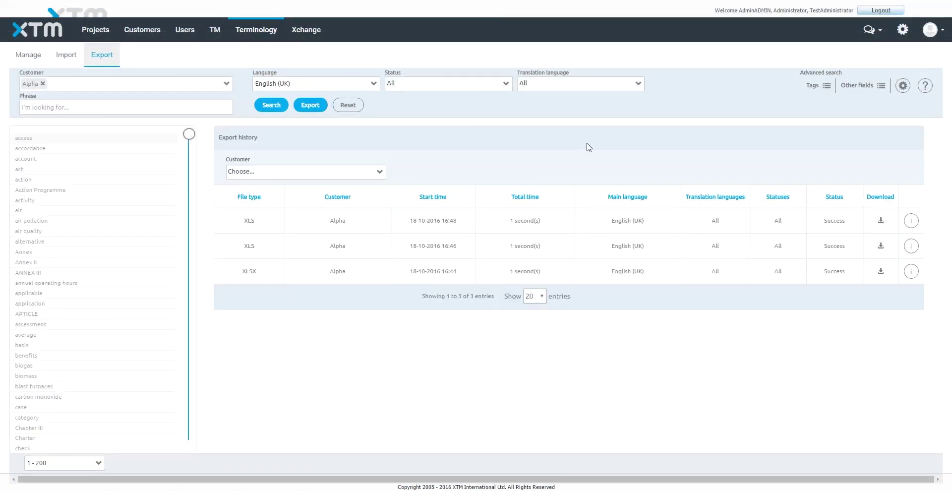
Export only the searched terms as XLS with the Part of Speech term field, and open terms.xls from the downloaded archive.
click(301, 105)
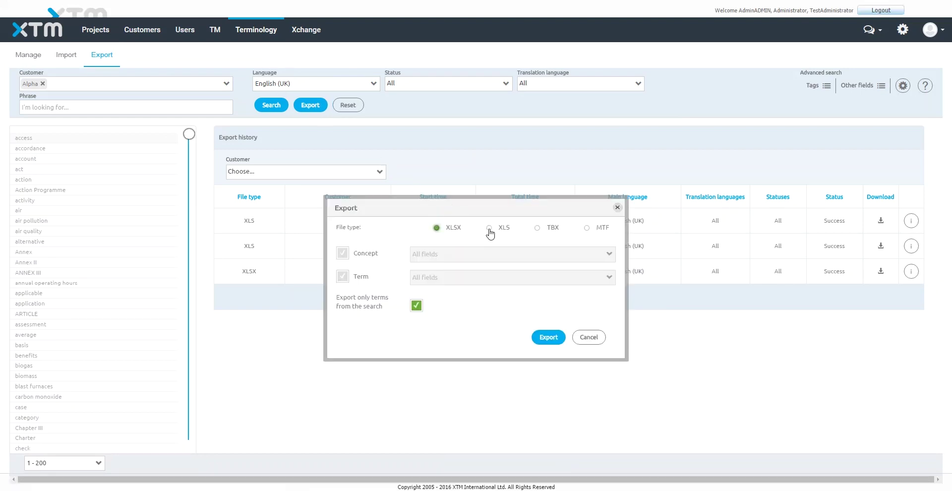
click(489, 228)
click(344, 277)
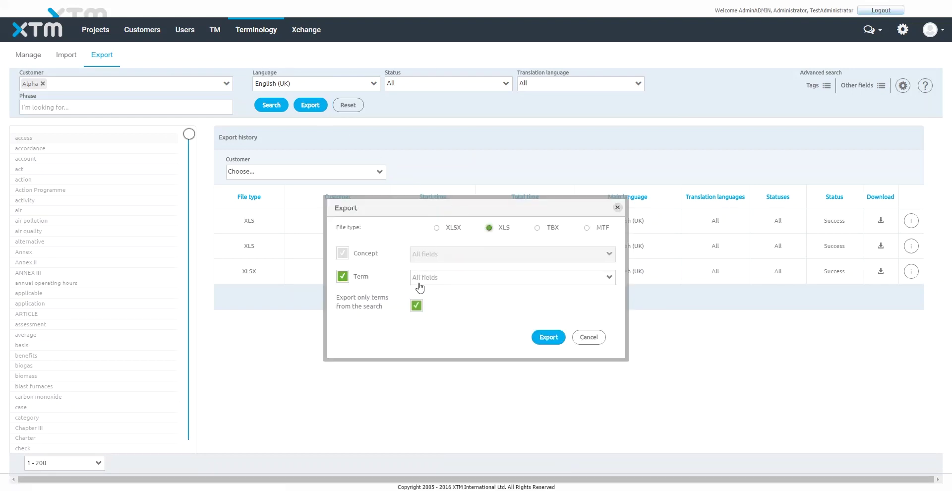
click(420, 287)
click(453, 302)
click(417, 306)
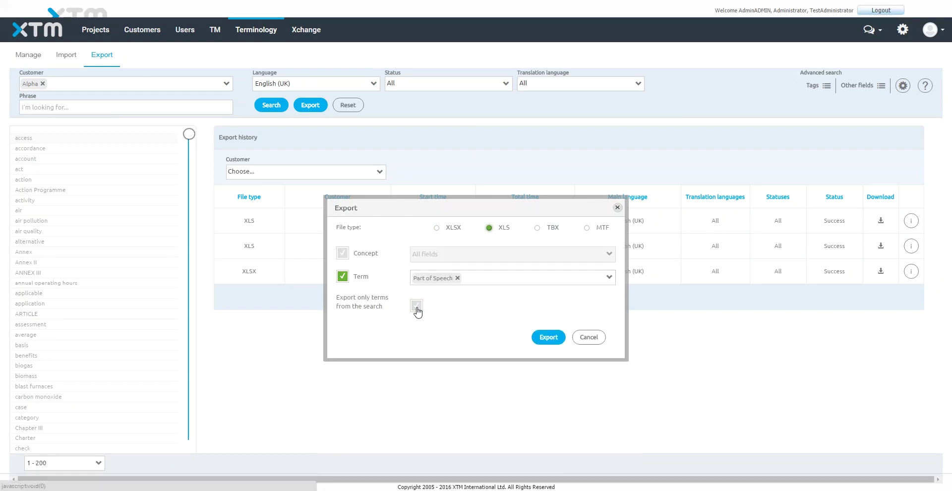
click(417, 306)
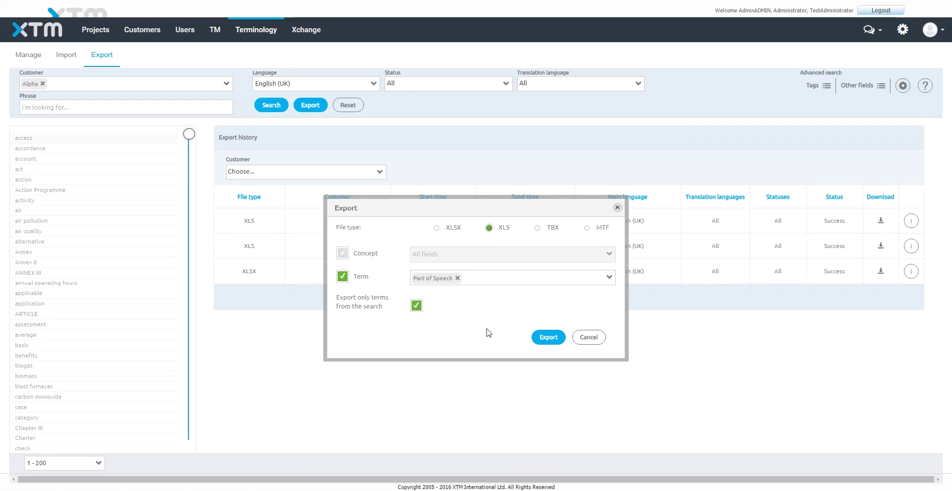
click(547, 341)
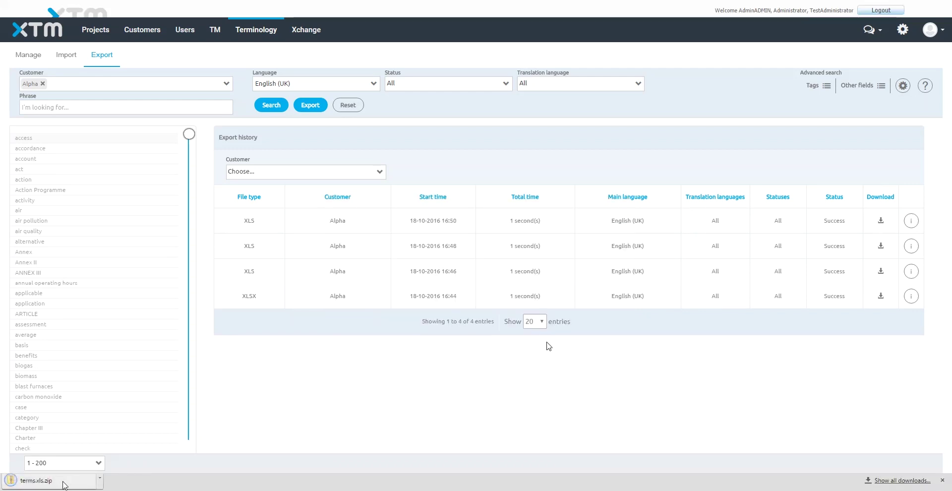
click(63, 483)
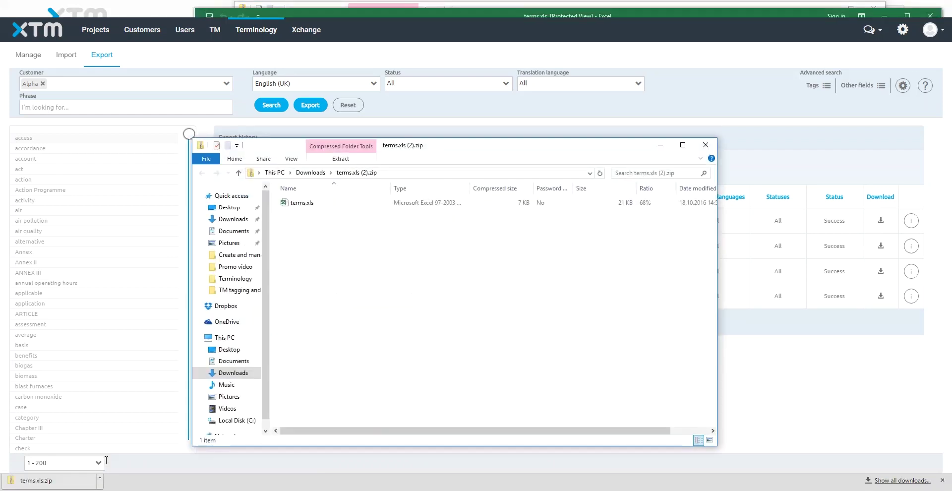
double_click(308, 203)
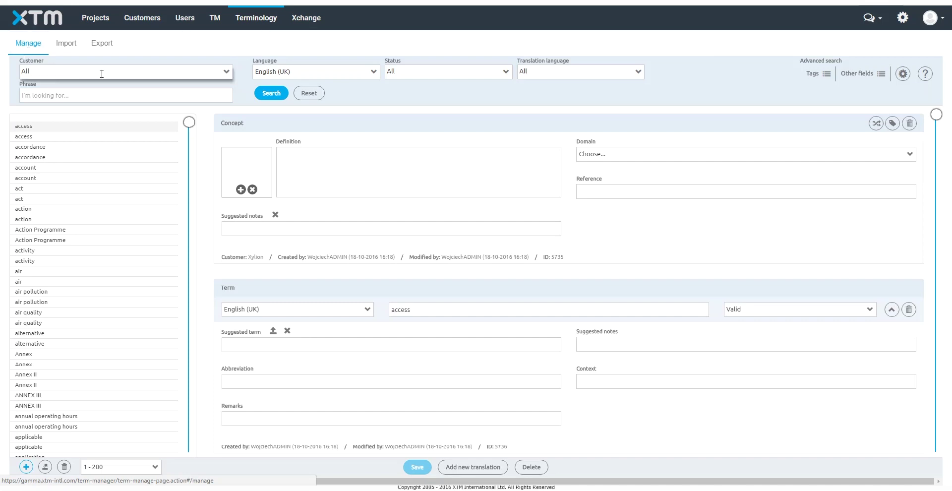
Filter the managed terms by customer Alpha and open the diesel engine term.
click(226, 77)
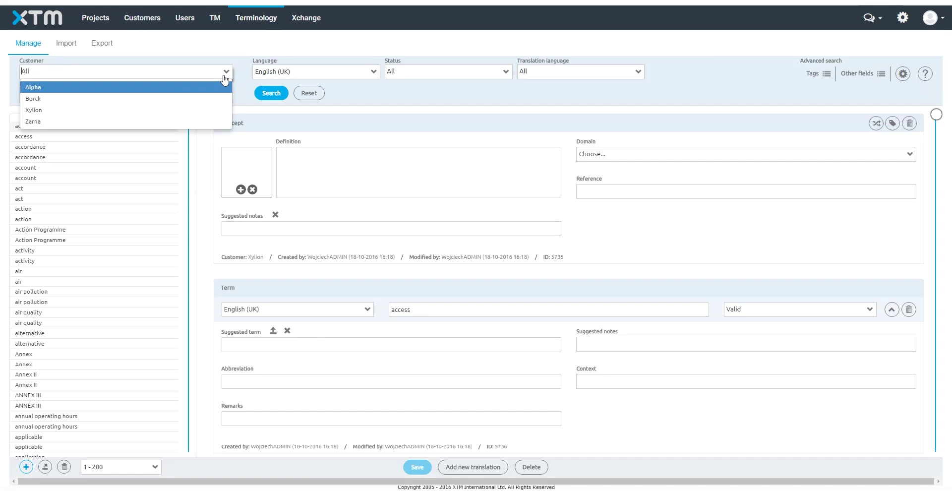
click(159, 87)
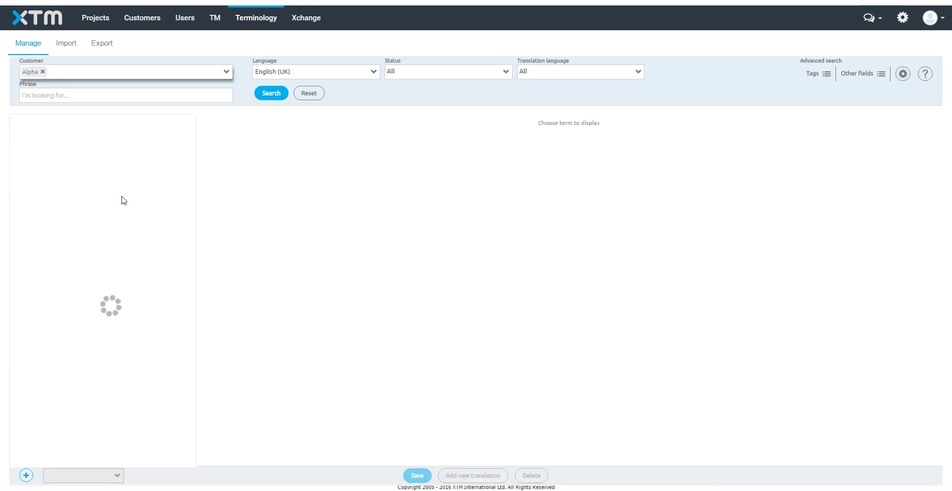
scroll(127, 259, down, 8)
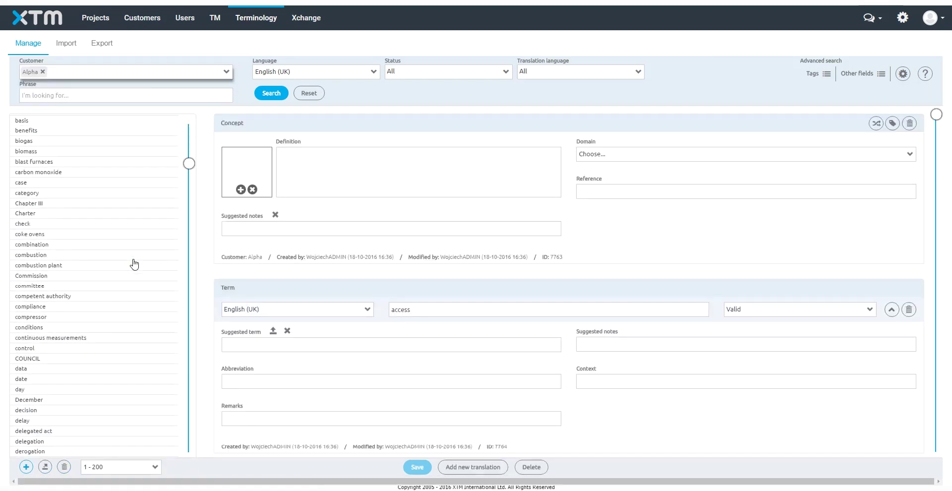
scroll(134, 264, down, 5)
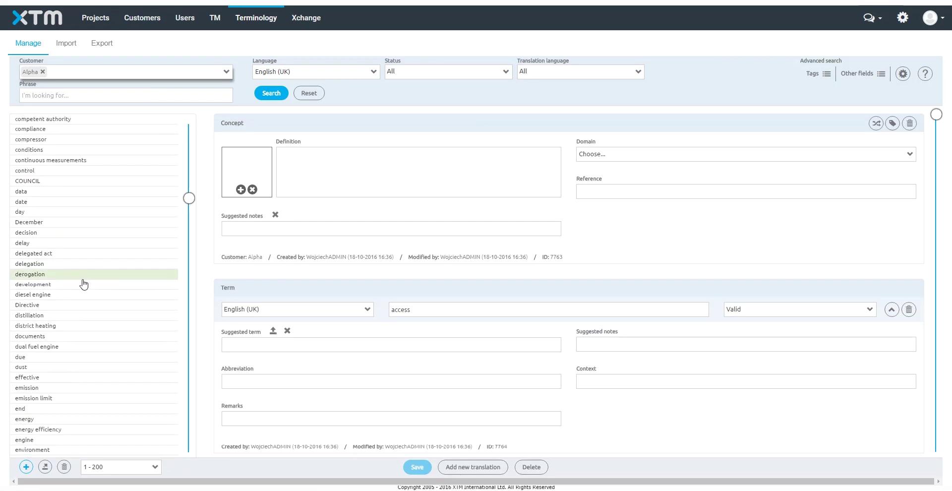
click(64, 298)
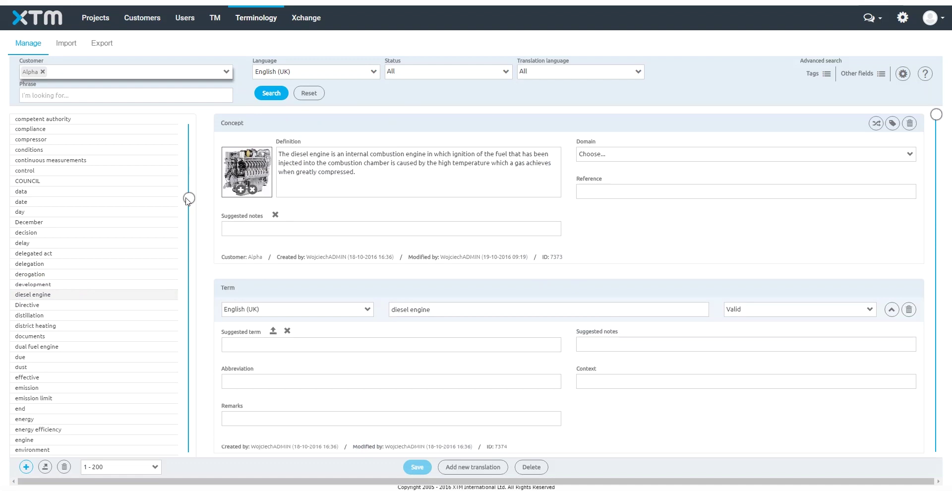
Add the Polish translation "Silnik wysokoprężny" with status Valid to the diesel engine term and save it.
scroll(368, 288, down, 3)
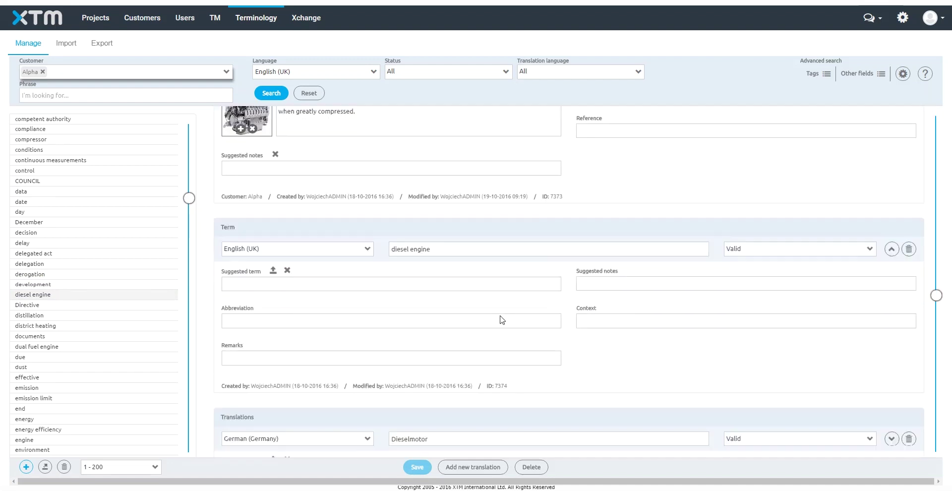
click(480, 468)
click(363, 393)
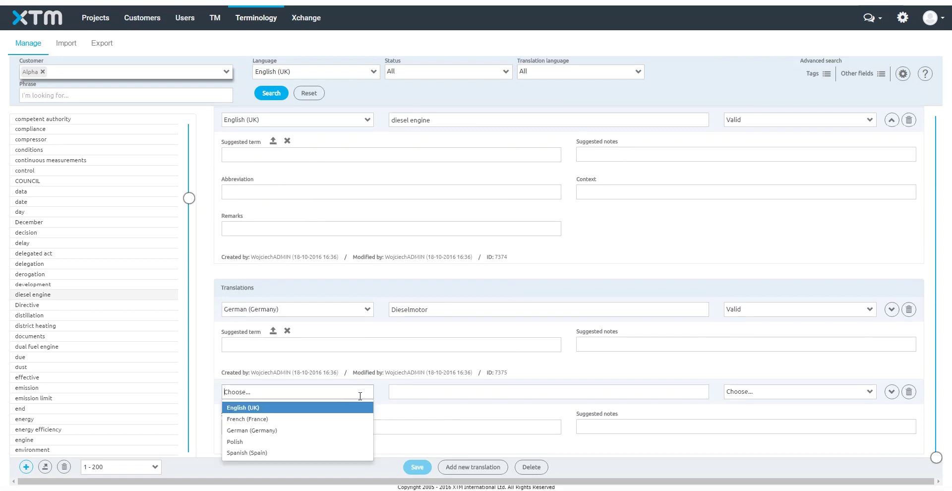
click(319, 442)
click(435, 392)
text(Silnik wysokoprężny)
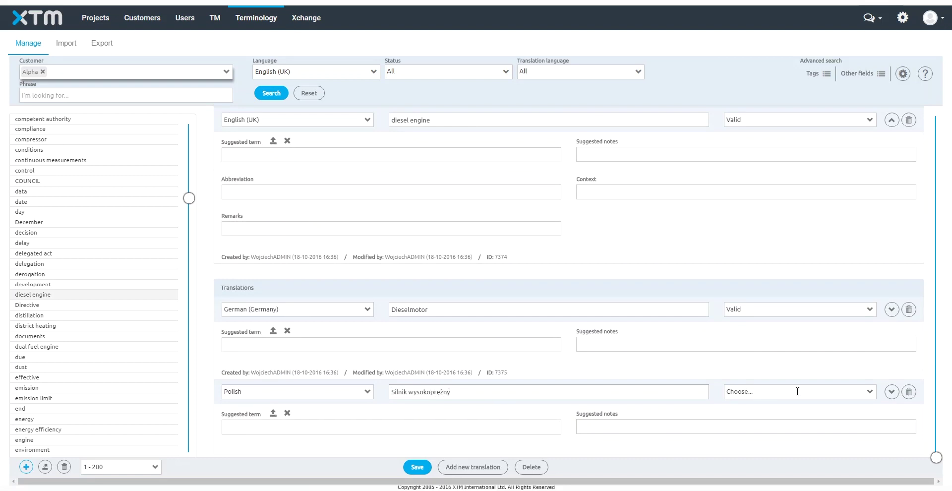
click(865, 393)
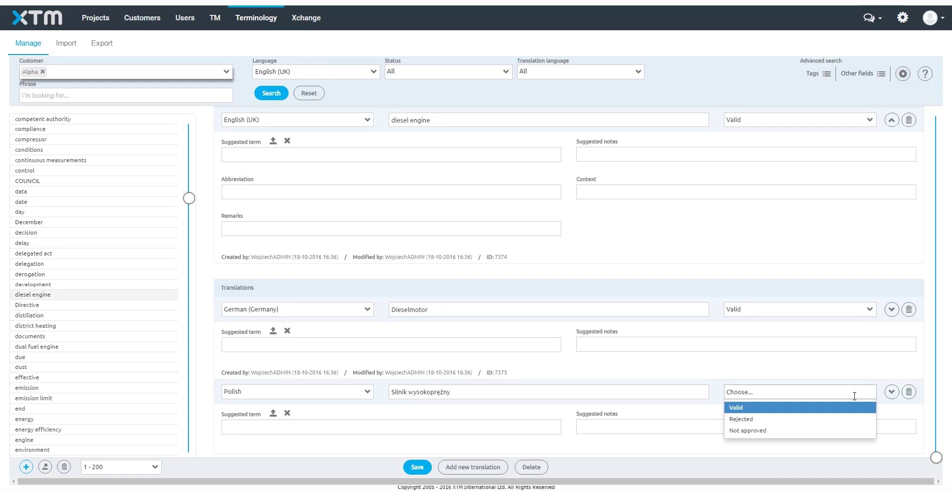
click(804, 409)
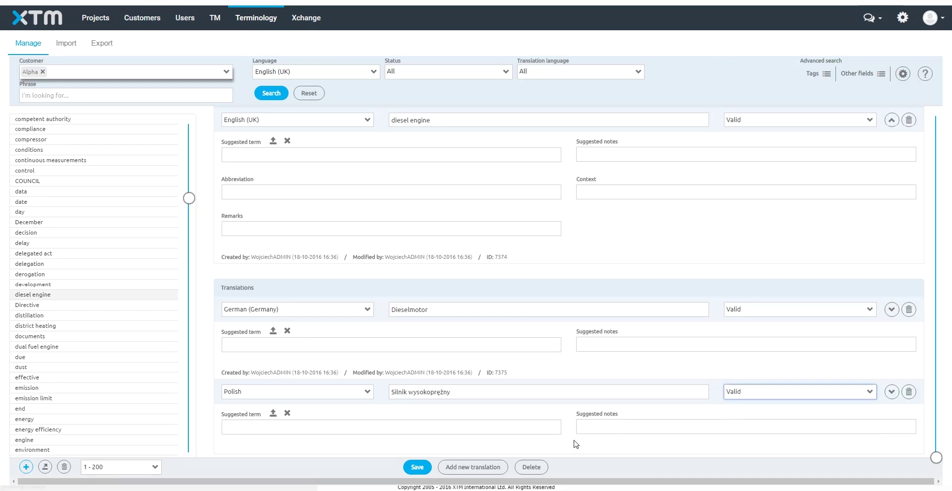
click(417, 468)
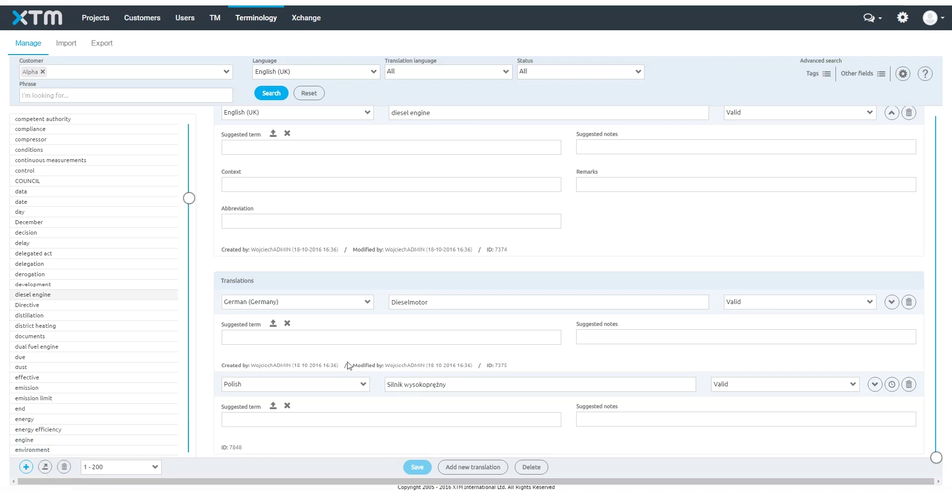
Remove Abbreviation from the extended view of the term details in the terminology configuration and save the configuration.
click(903, 74)
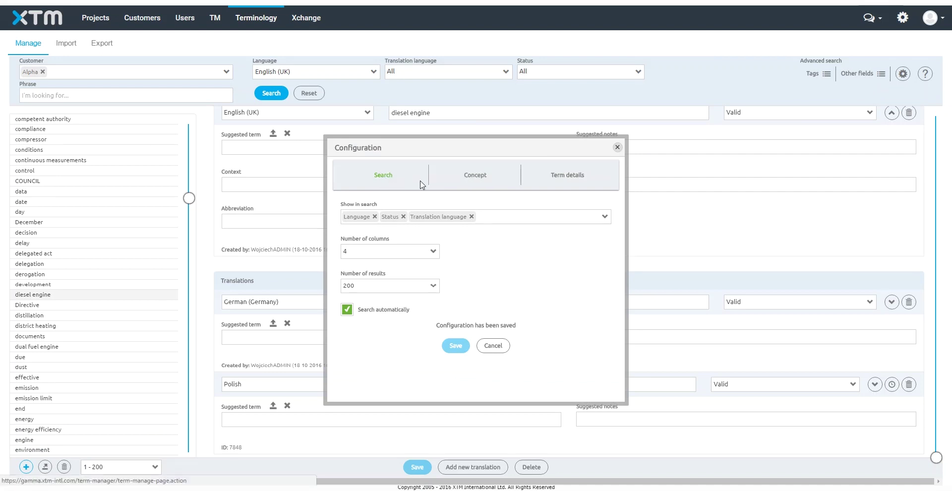
click(475, 182)
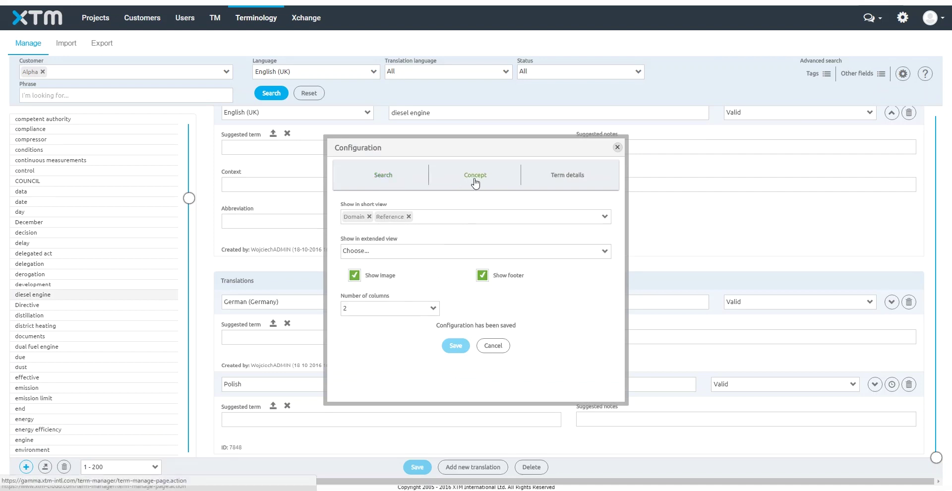
click(569, 181)
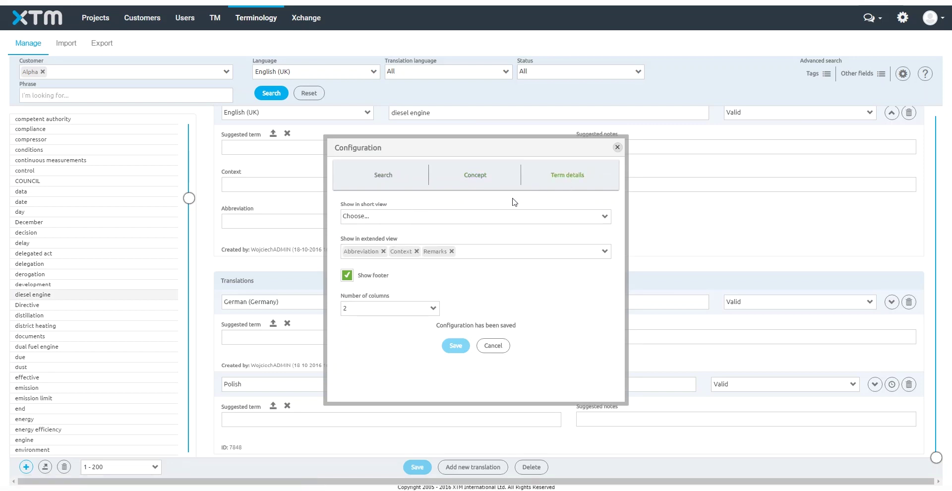
click(383, 252)
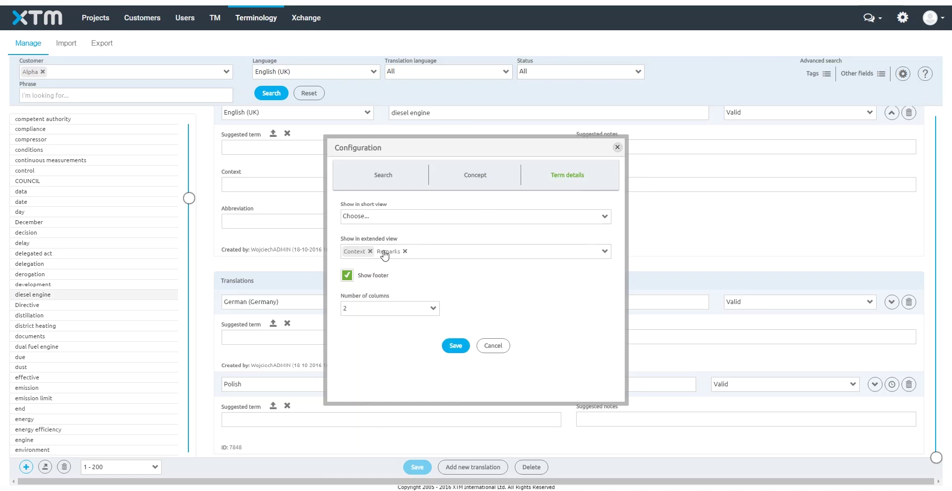
click(453, 346)
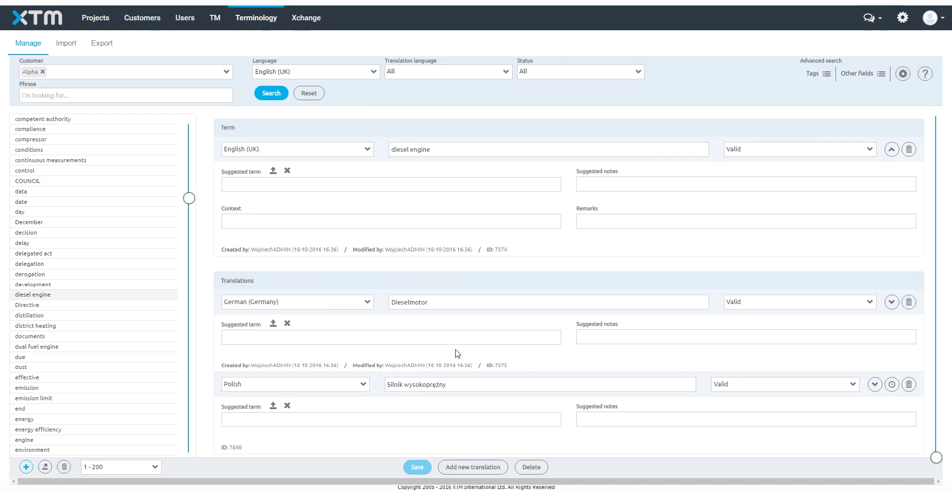
Search the related terms for "engine", link internal combustion engine to the diesel engine concept, and save the term.
scroll(457, 353, up, 3)
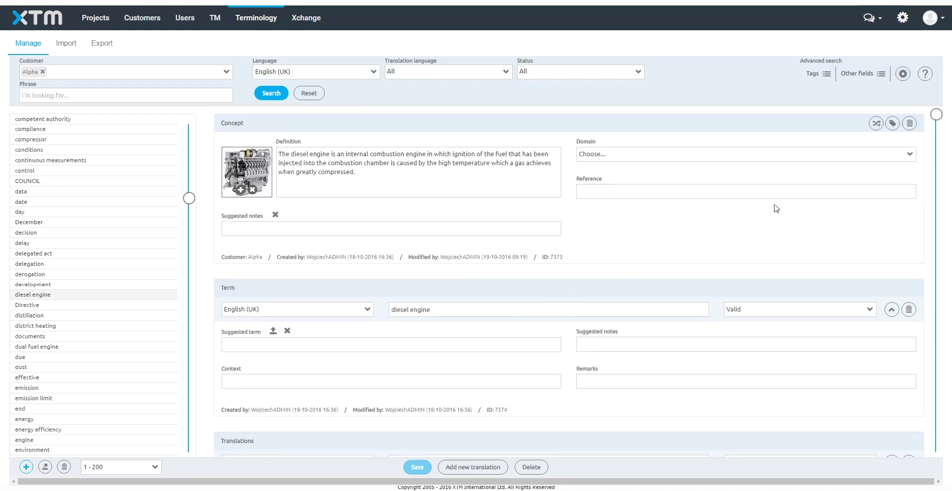
click(876, 124)
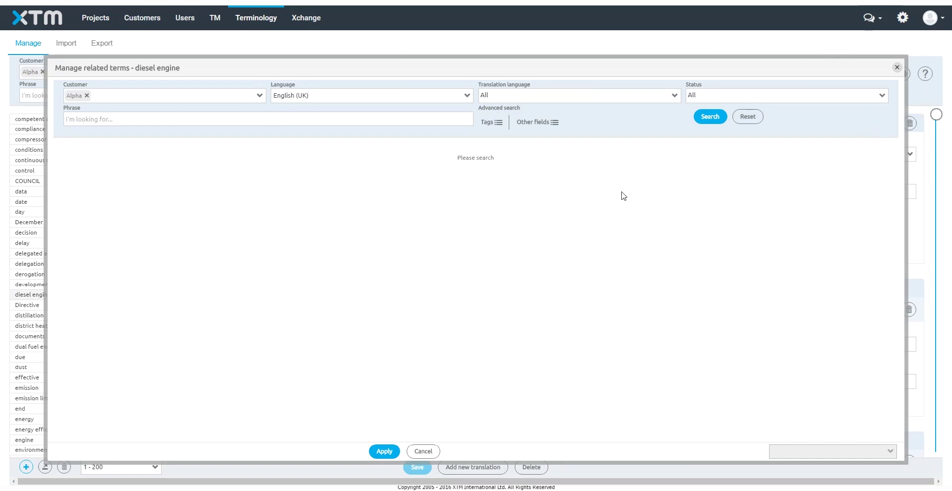
click(181, 120)
text(engine)
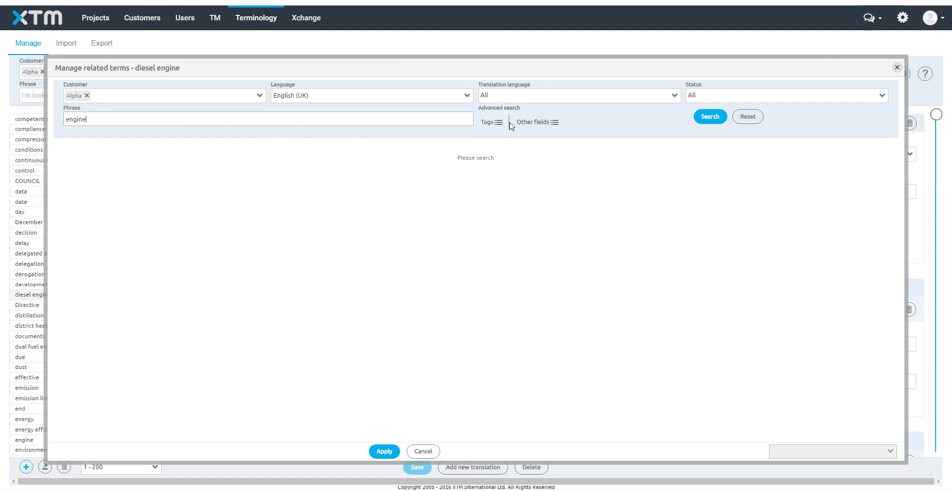
click(702, 119)
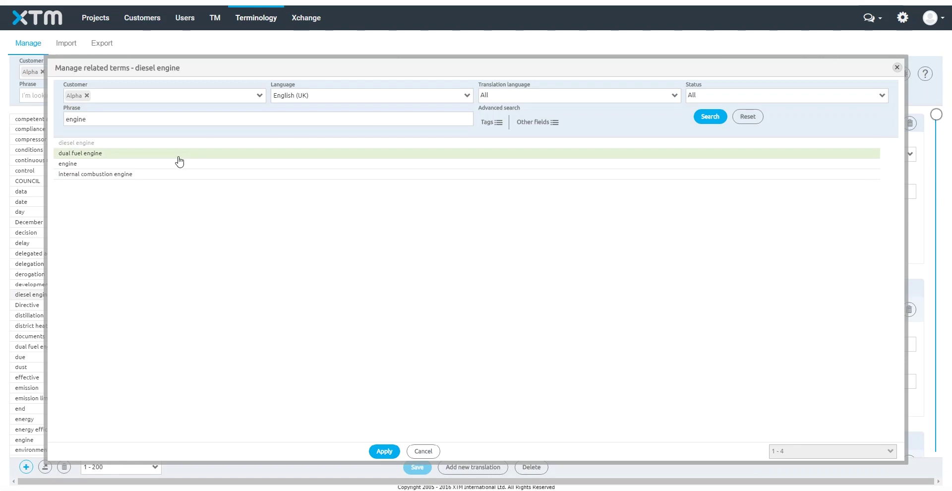
click(99, 174)
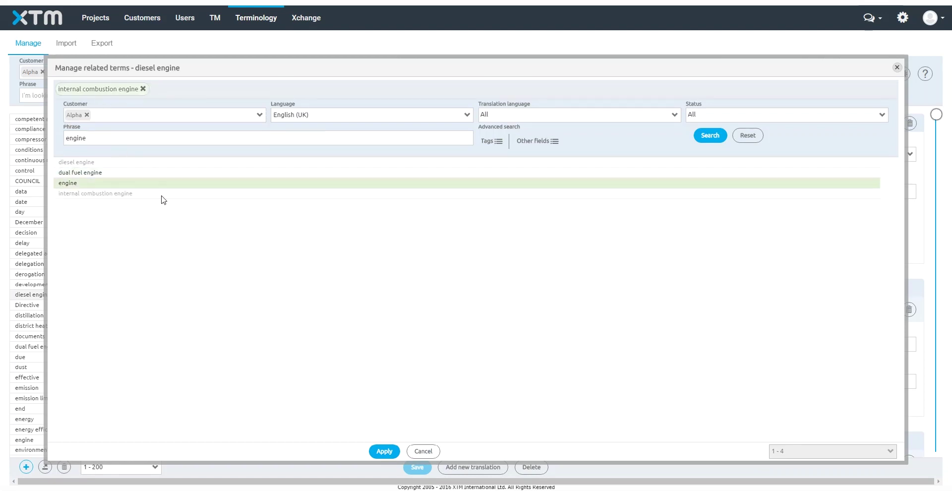
click(384, 452)
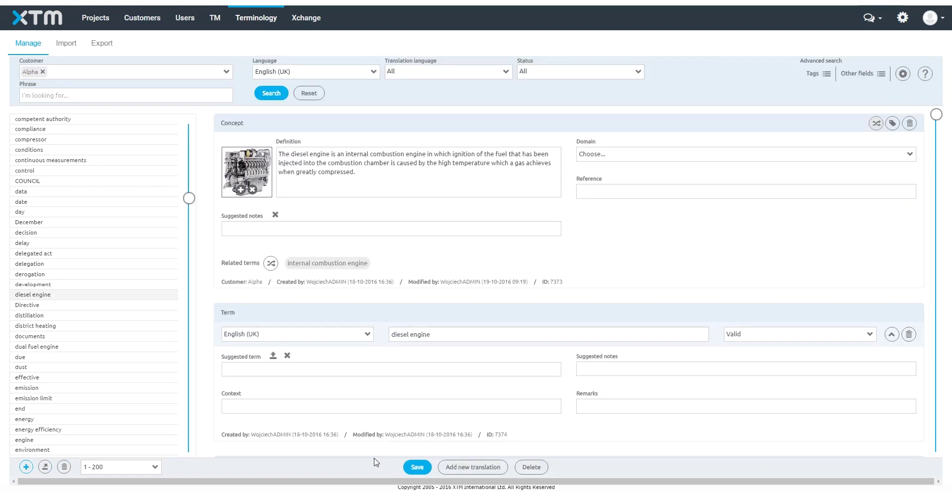
click(416, 468)
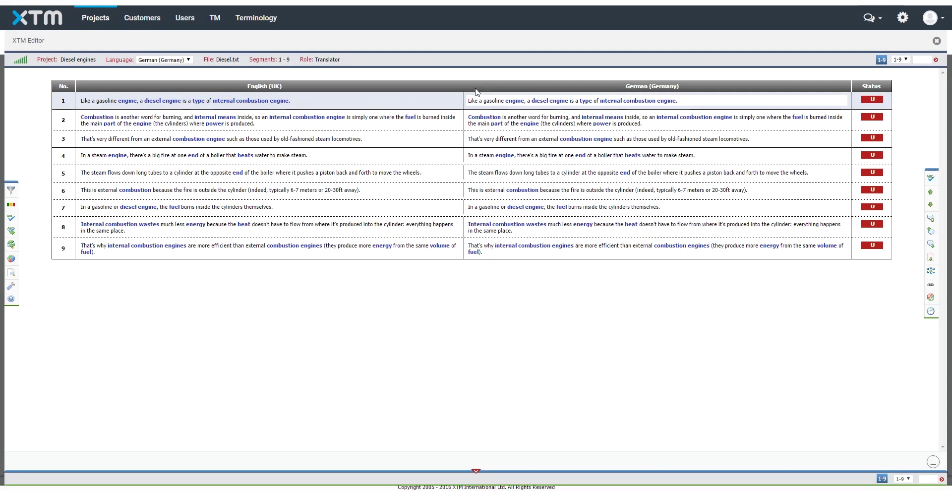
In the German target of segment 1, replace "internal combustion engine" with Verbrennungsmotor and "diesel engine" with Dieselmotor from the terminology suggestions.
click(640, 104)
click(654, 116)
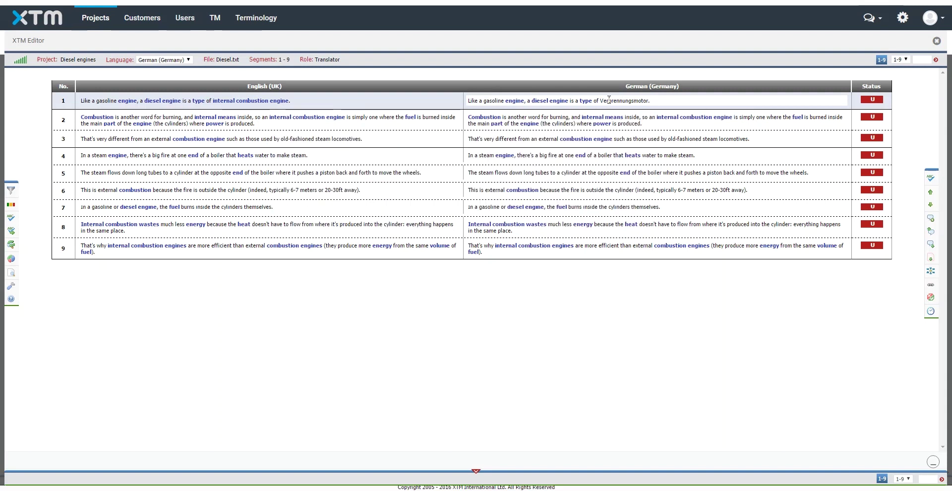
click(554, 102)
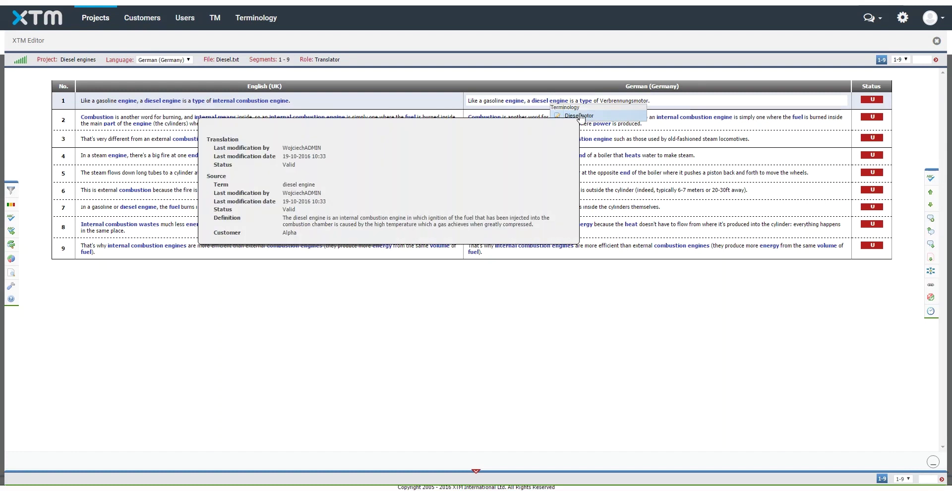
click(575, 116)
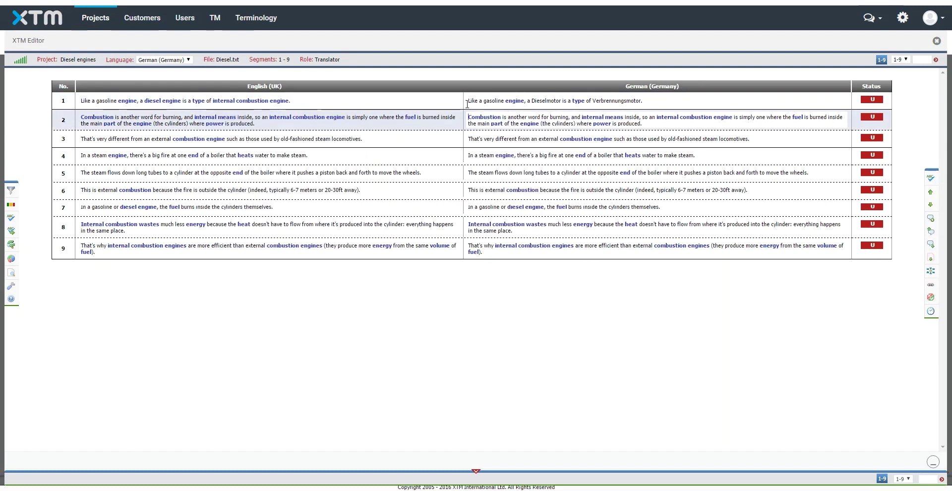
Open the quick Add term form for the word "fire" in the English source of segment 6.
double_click(188, 190)
right_click(188, 190)
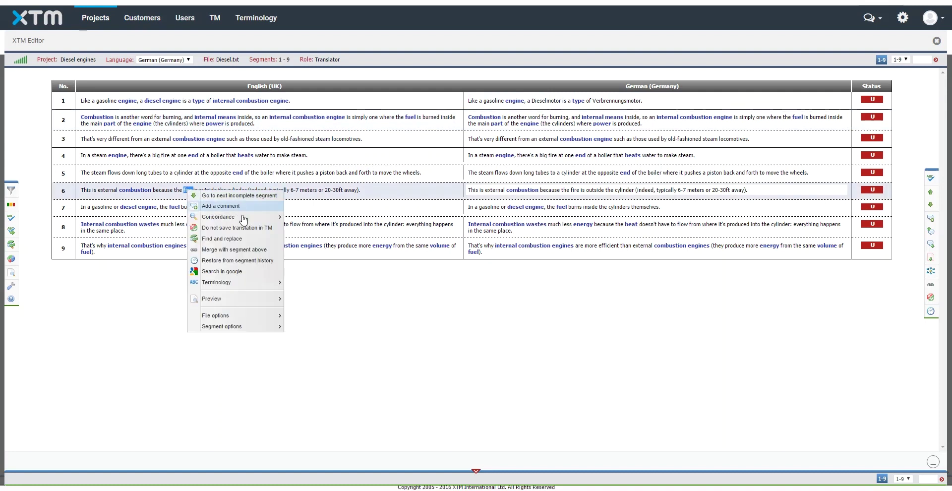
mouse_move(251, 284)
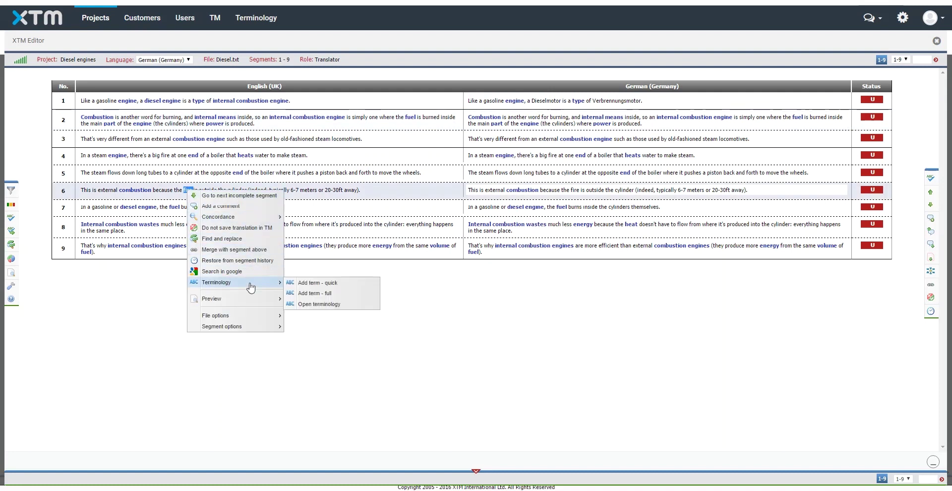
click(339, 284)
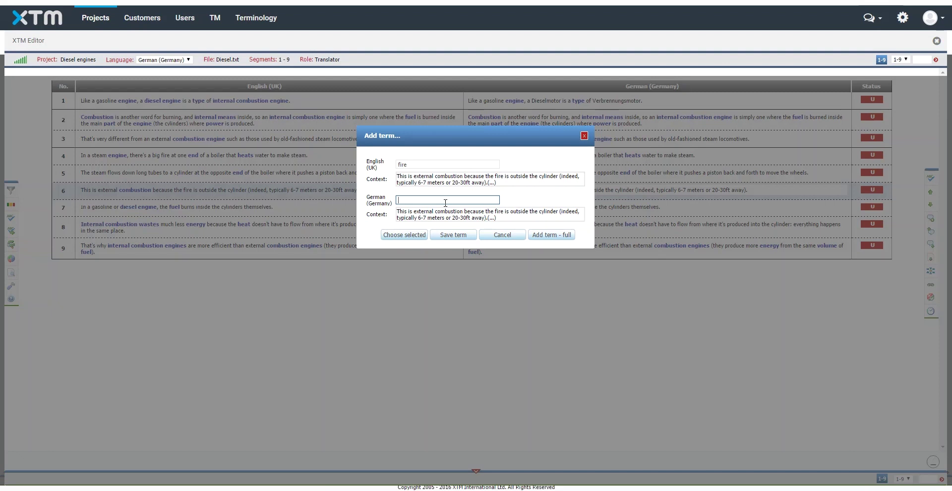